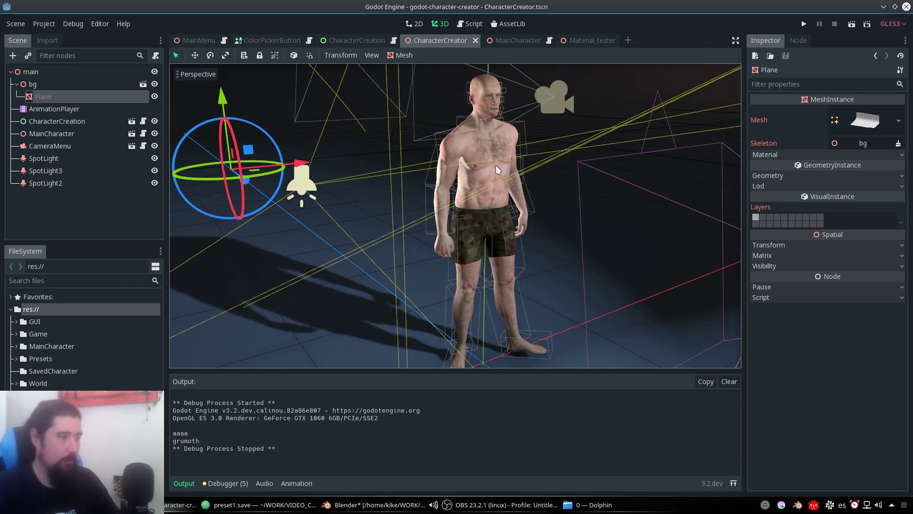
Switch to Blender and select the torso and arms meshes in turn to examine how the body is split.
scroll(495, 164, up, 3)
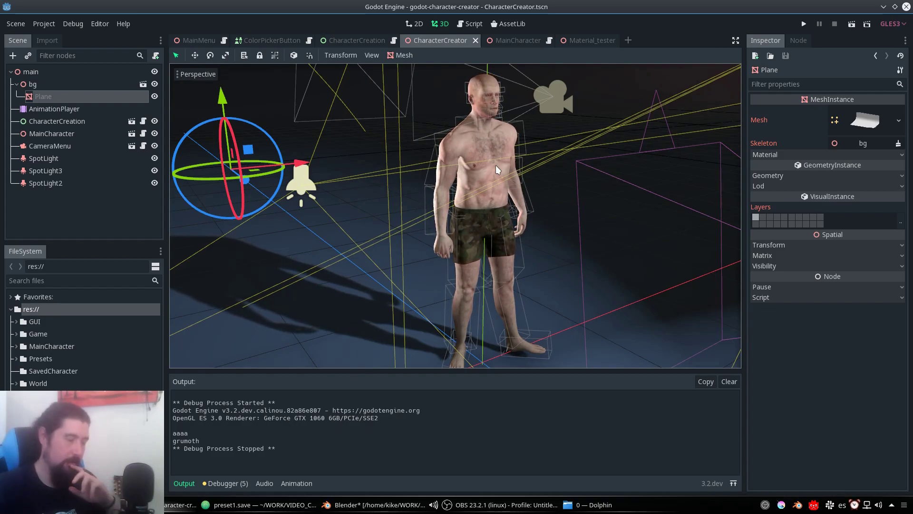
click(393, 508)
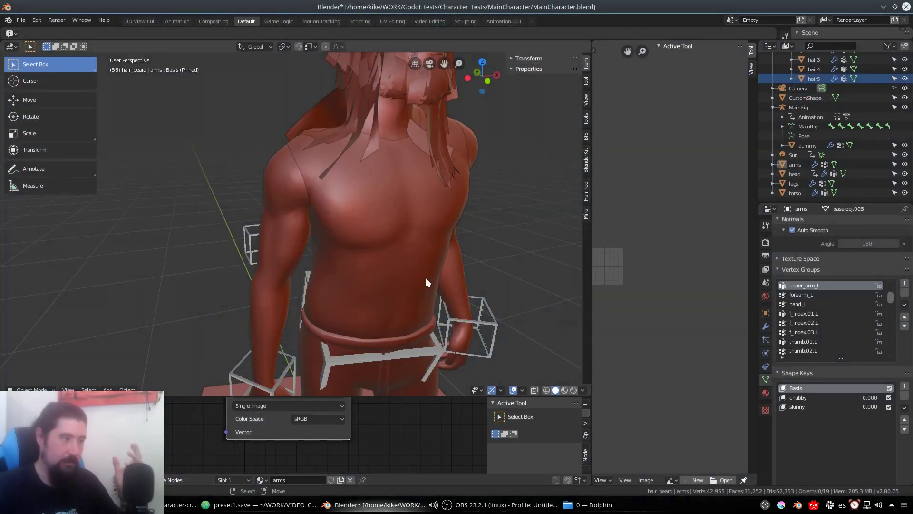
scroll(421, 271, down, 5)
click(332, 236)
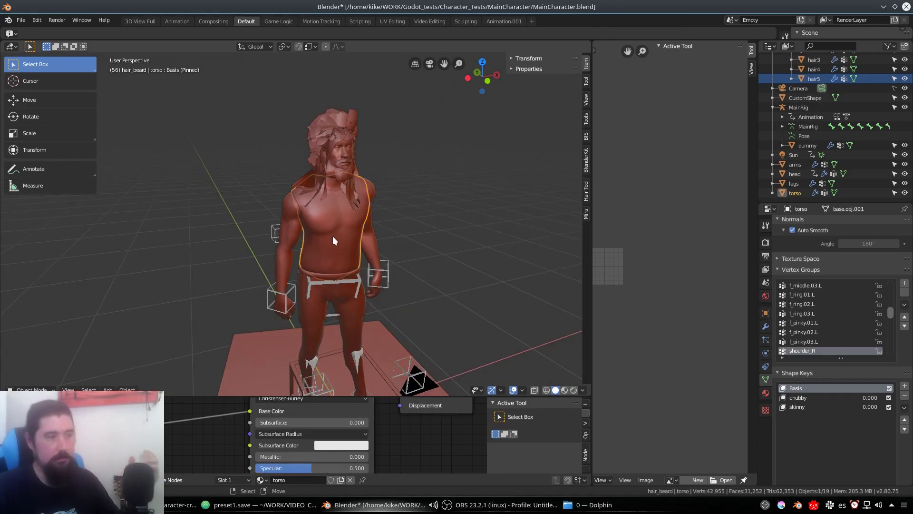
click(287, 240)
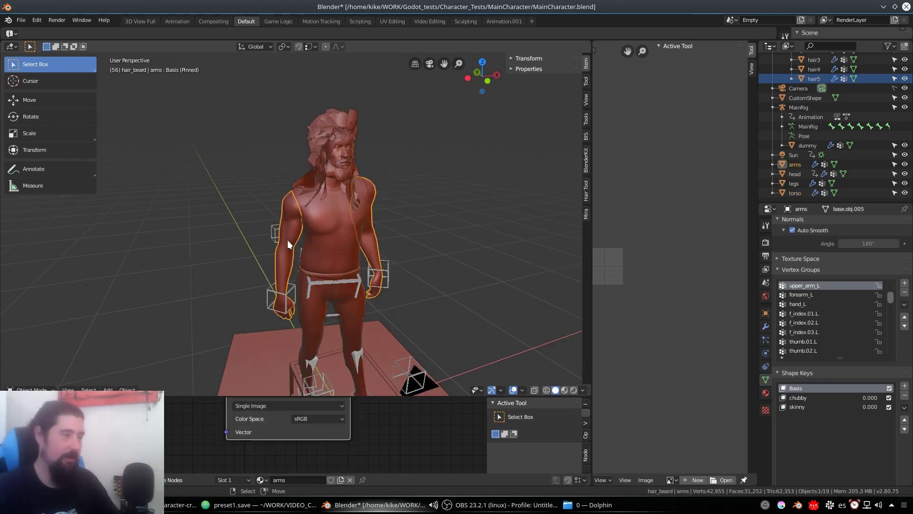
click(328, 223)
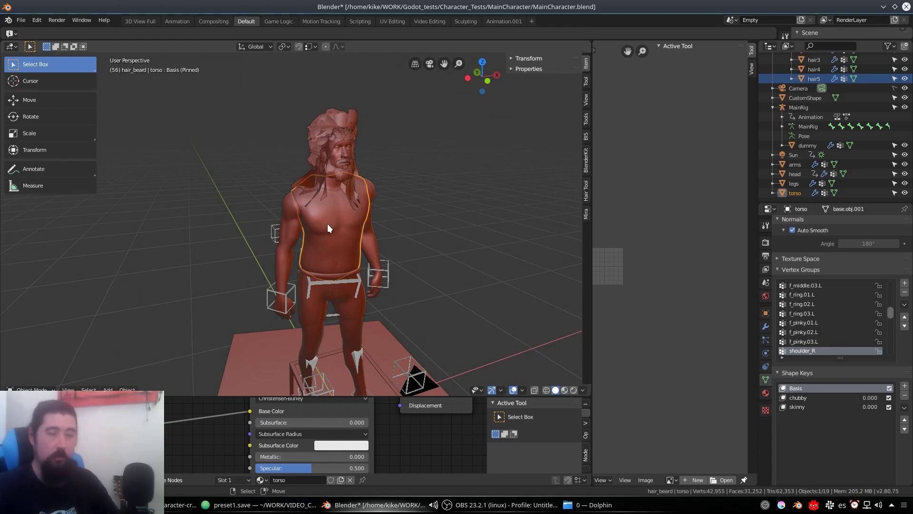
Switch back to Godot and look through the CharacterCreation.gd script, covering its option arrays and colour preset code.
key(alt+Tab)
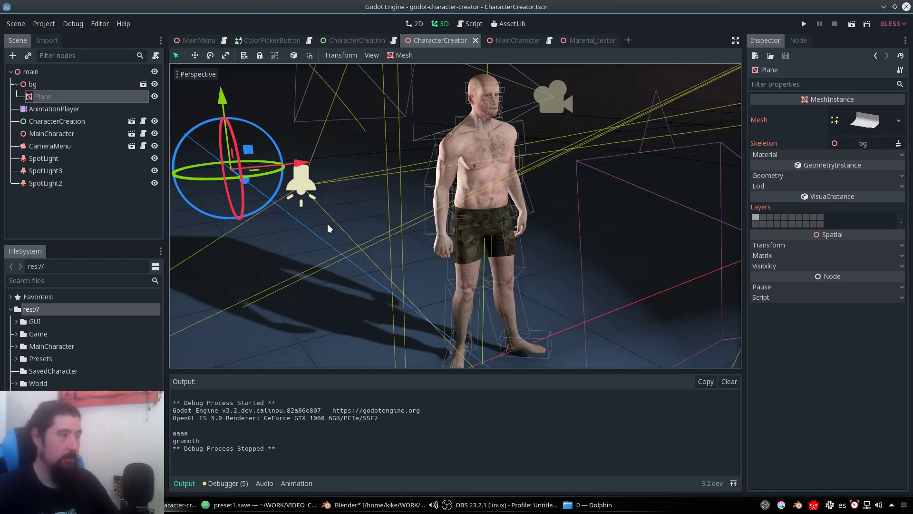
click(392, 41)
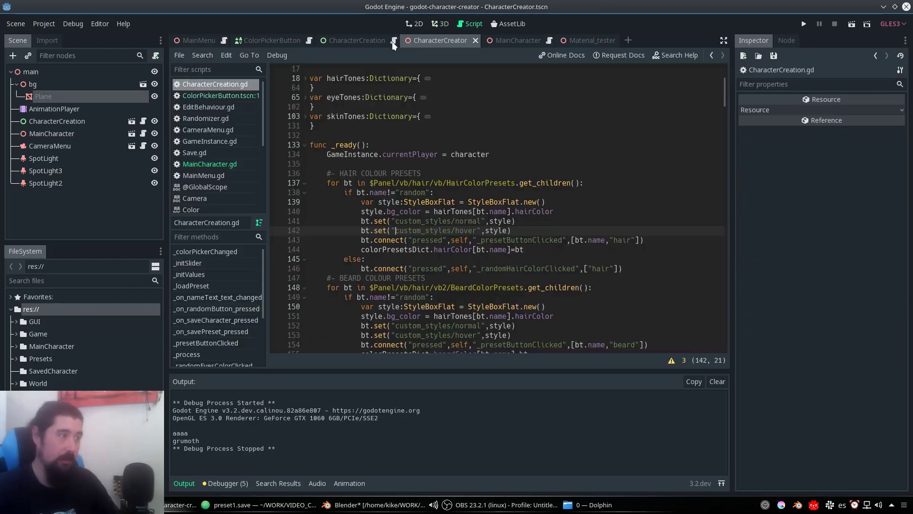
scroll(401, 155, down, 5)
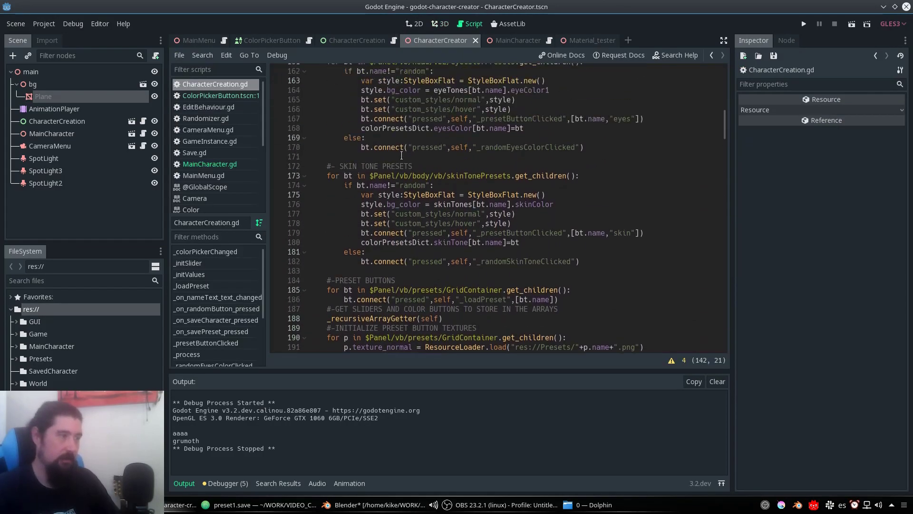
scroll(401, 156, up, 14)
scroll(402, 156, up, 1)
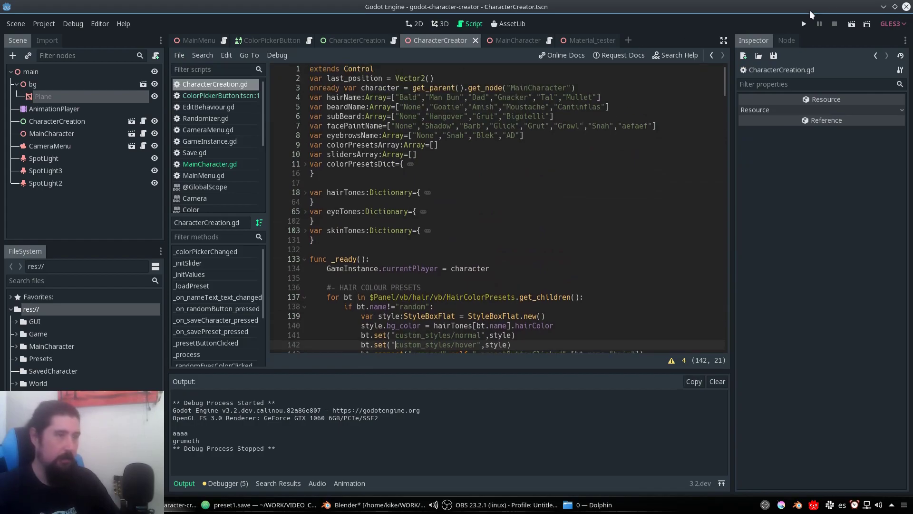
Run the project, start a new character, and examine its head closely in profile and from the front.
click(803, 25)
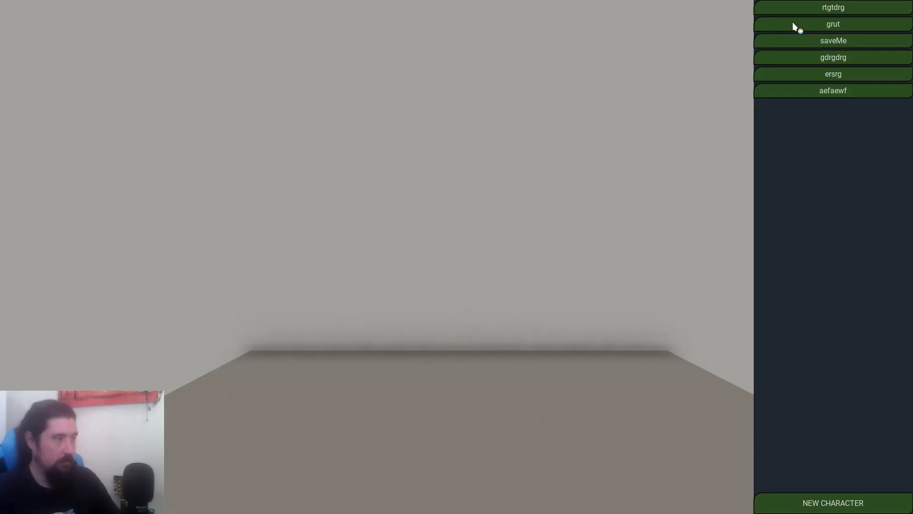
click(807, 502)
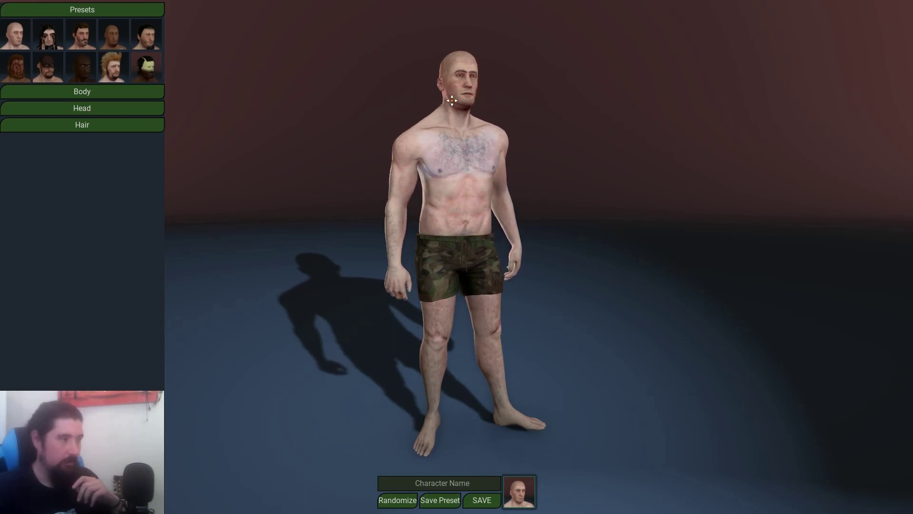
scroll(530, 117, up, 5)
drag(530, 116, 580, 184)
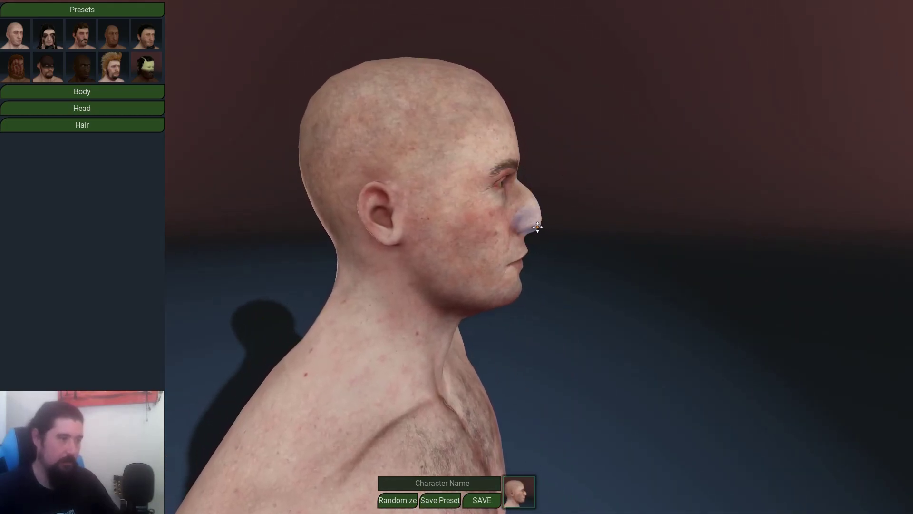
drag(584, 226, 465, 265)
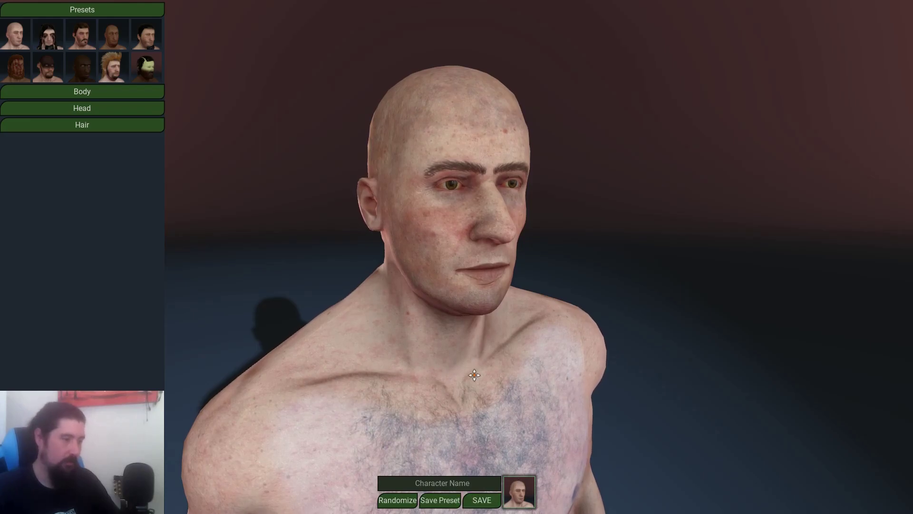
Randomize the character three times and show its body and head customization options.
scroll(540, 279, down, 5)
click(399, 502)
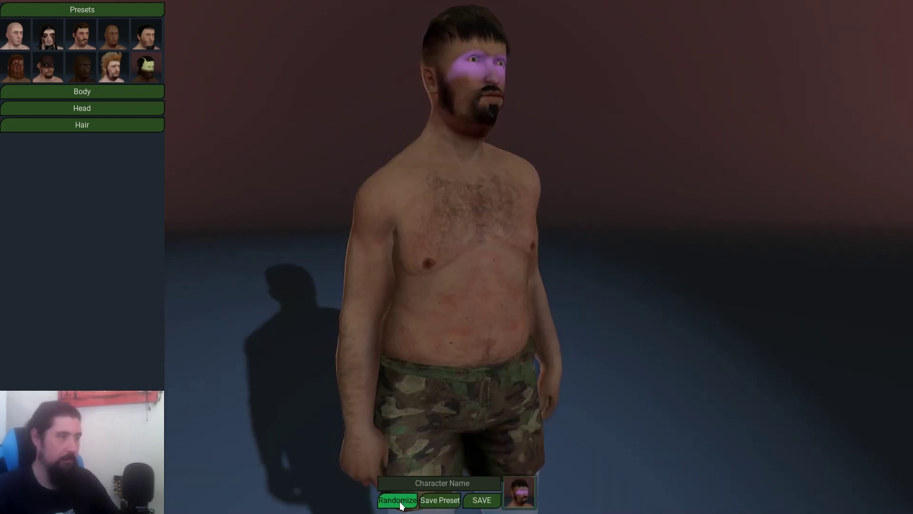
click(399, 500)
click(395, 499)
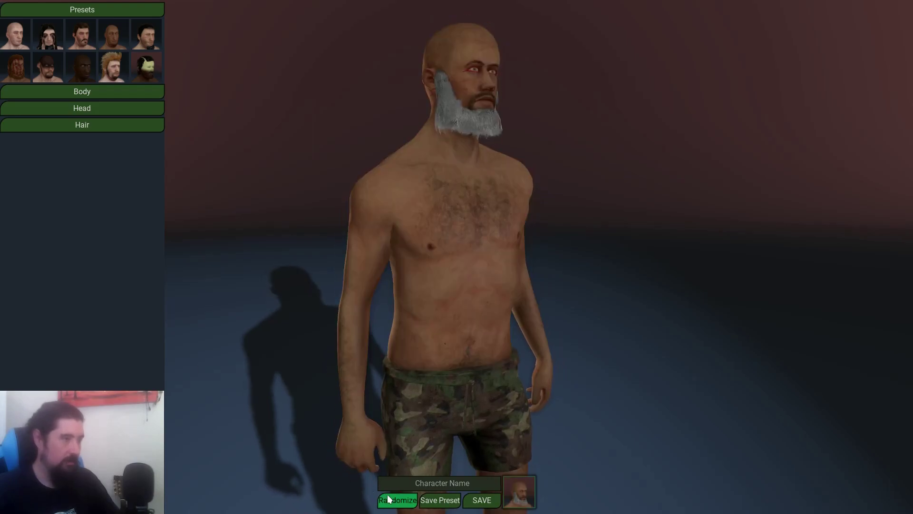
click(128, 96)
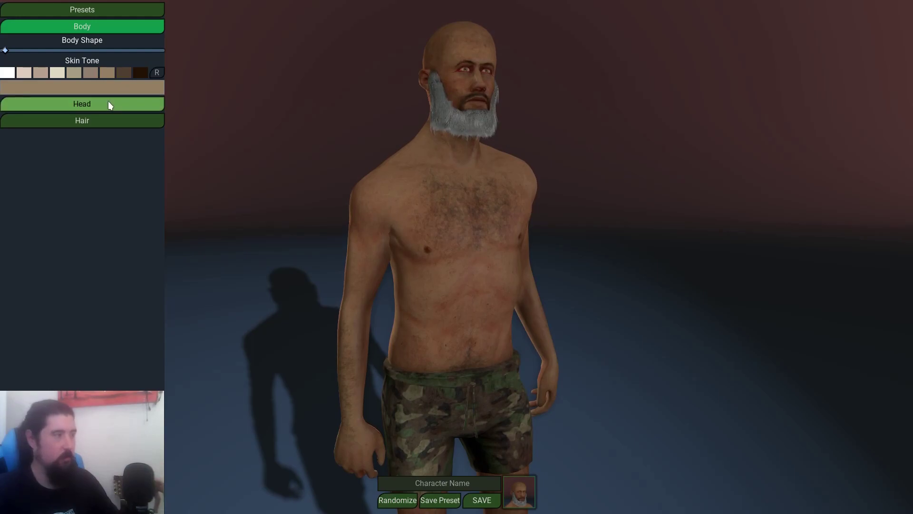
click(108, 102)
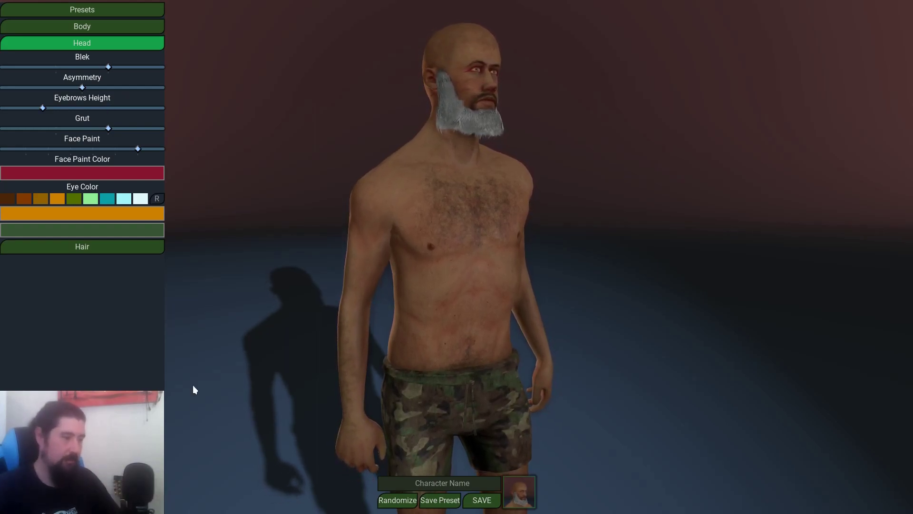
Name the character fsefsef, save it into the game level, and quit the running game.
click(461, 483)
text(fsefsef)
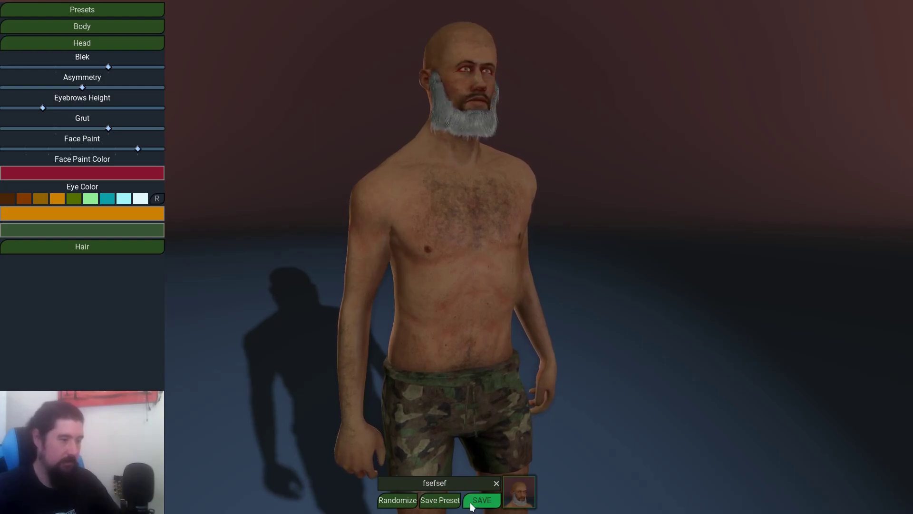
click(478, 500)
click(461, 496)
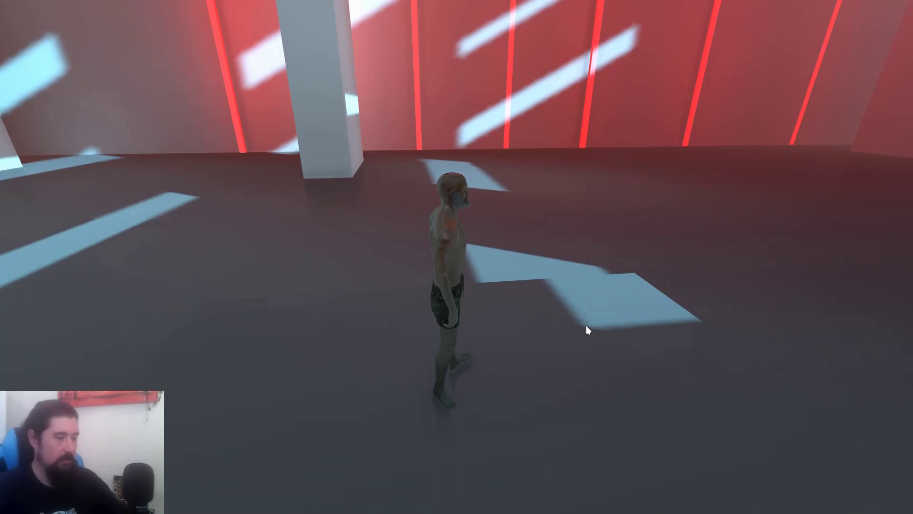
key(Escape)
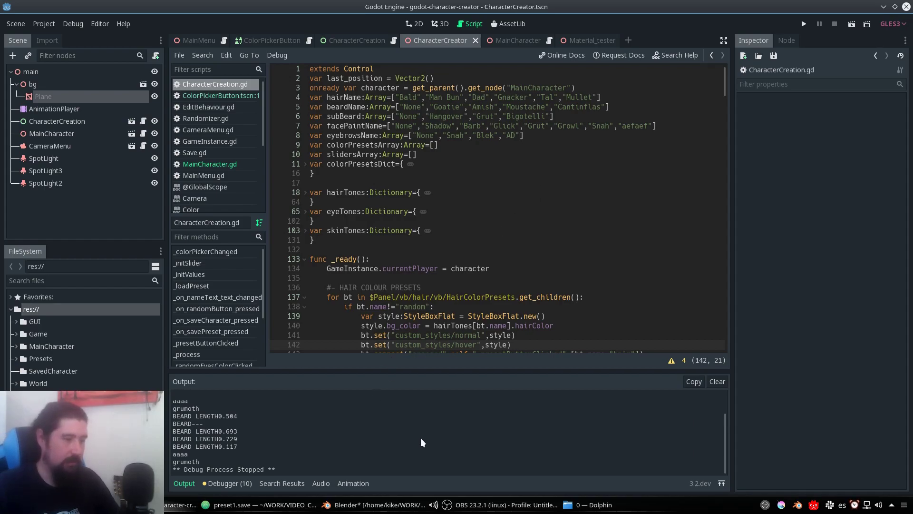
Open the MainCharacter scene in the 3D editor and examine the collision shapes around the character's feet.
click(387, 506)
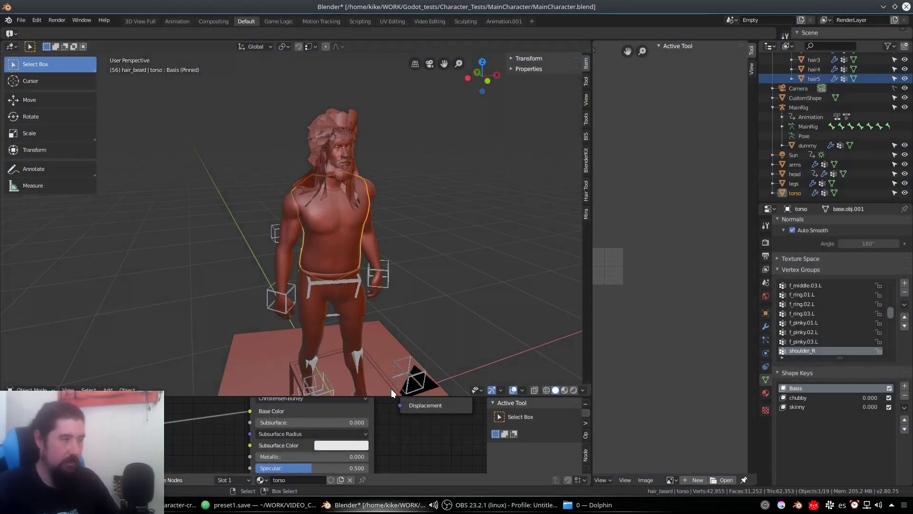
click(387, 506)
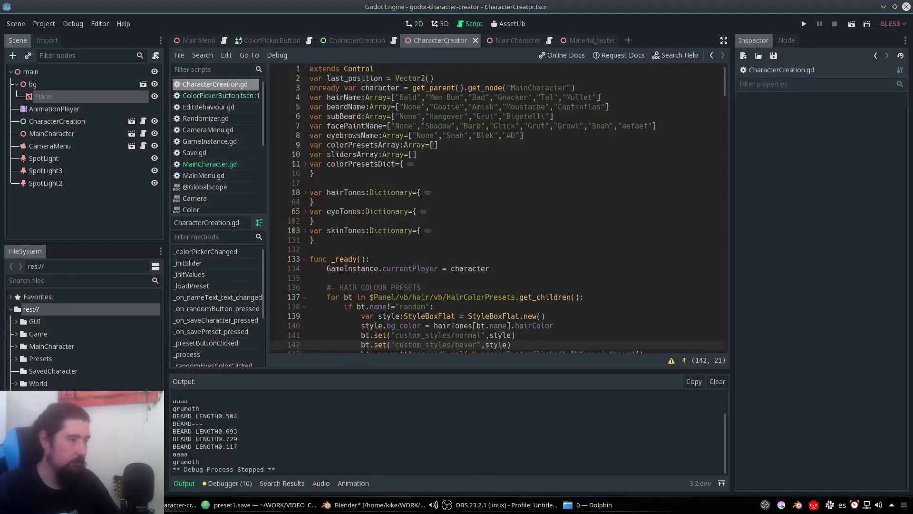
key(ctrl+F2)
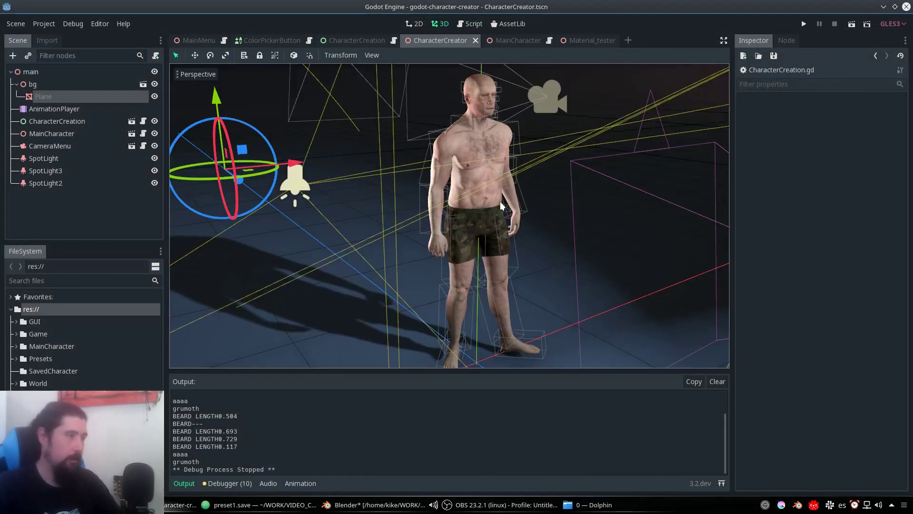
click(537, 40)
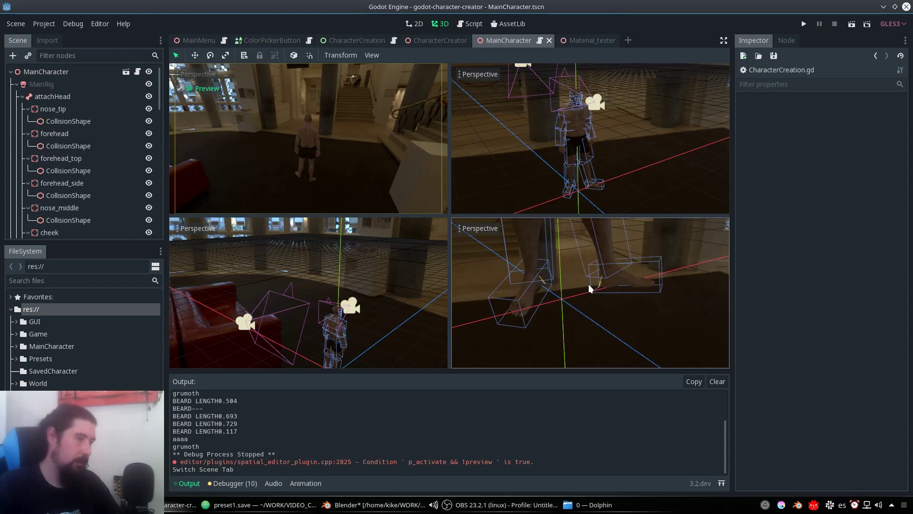
middle_drag(568, 261, 587, 272)
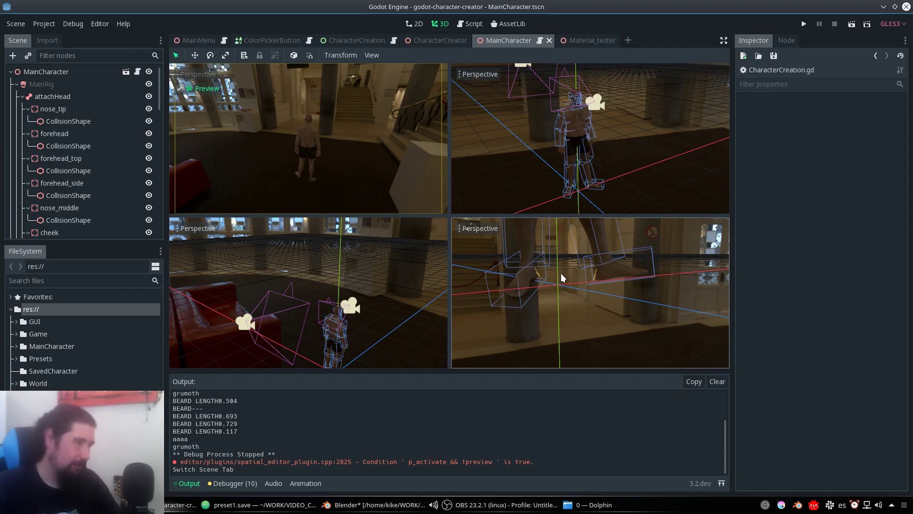
Run the project again, play with the saved character grut, and quit the game.
click(804, 25)
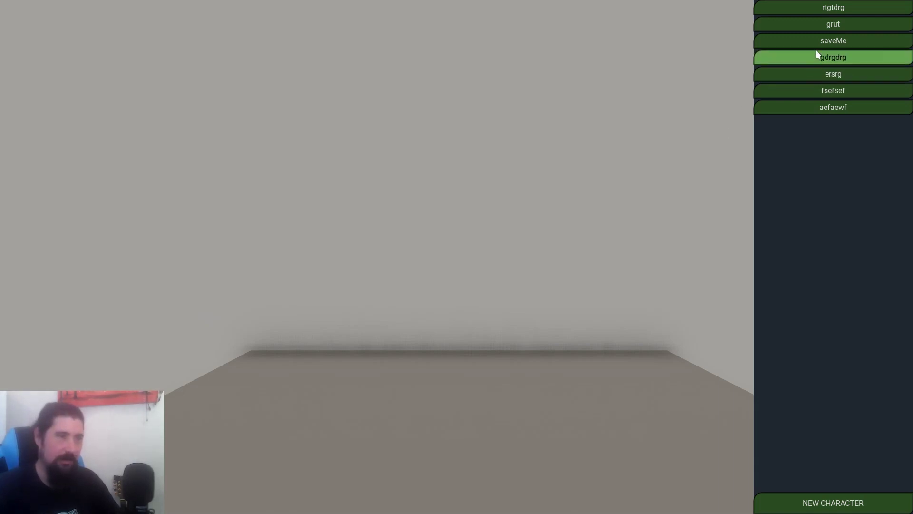
click(827, 35)
click(832, 24)
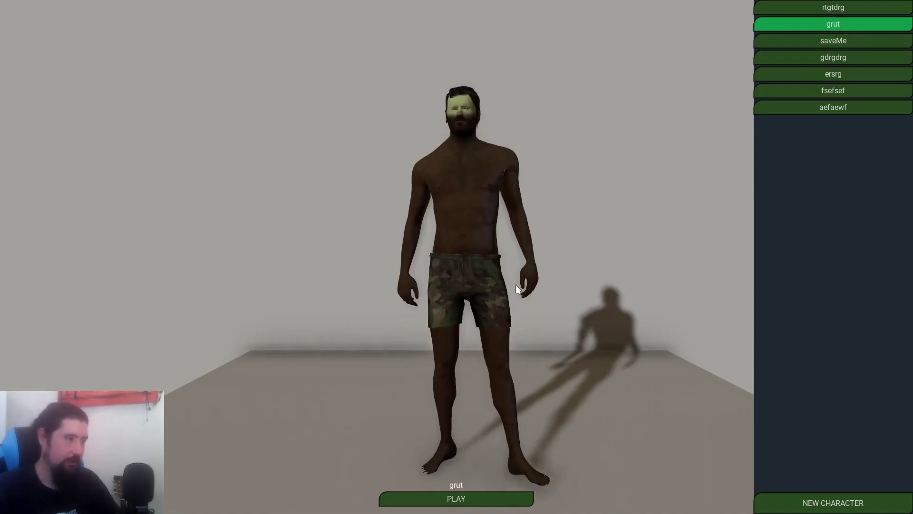
click(461, 498)
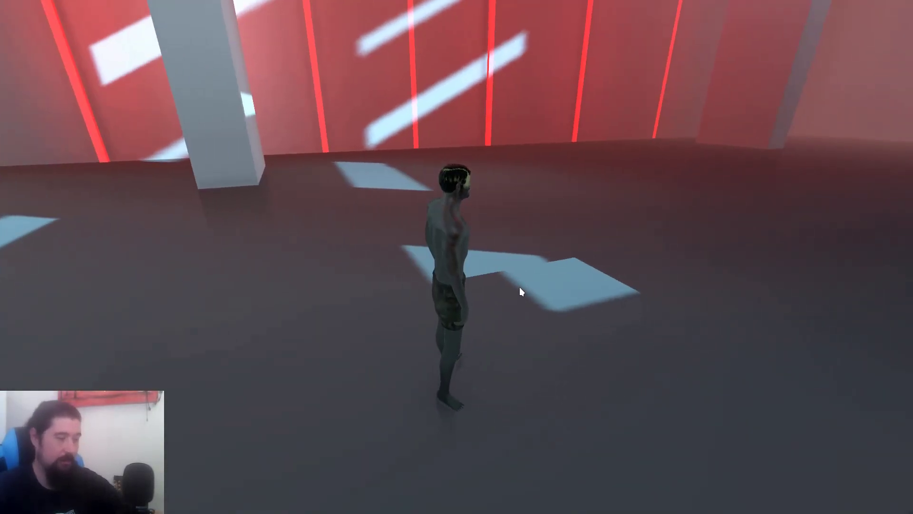
key(Escape)
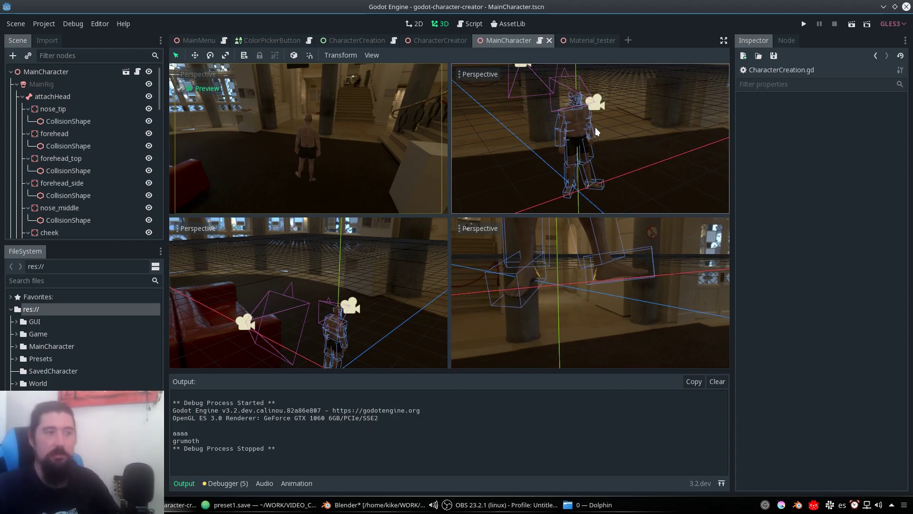
Switch to Blender and select the arms and torso meshes together, with the shoulder seam in close view.
click(391, 504)
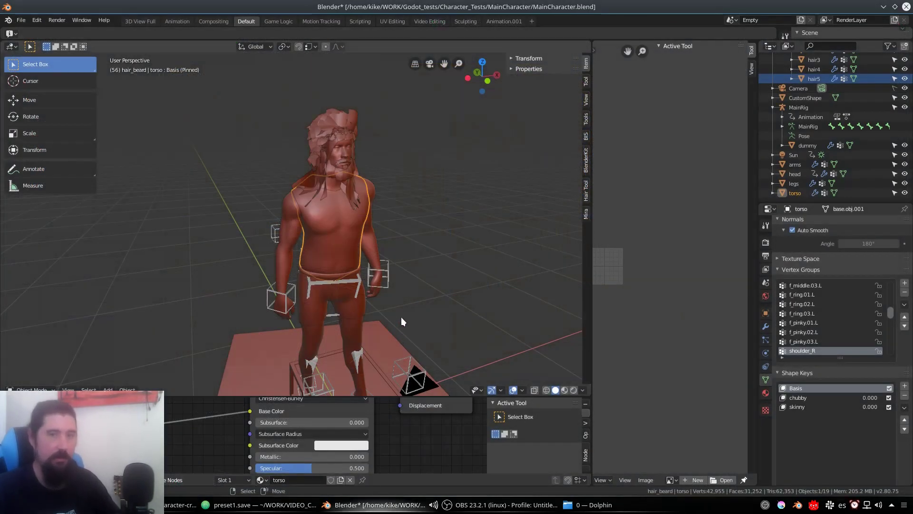
scroll(304, 229, up, 5)
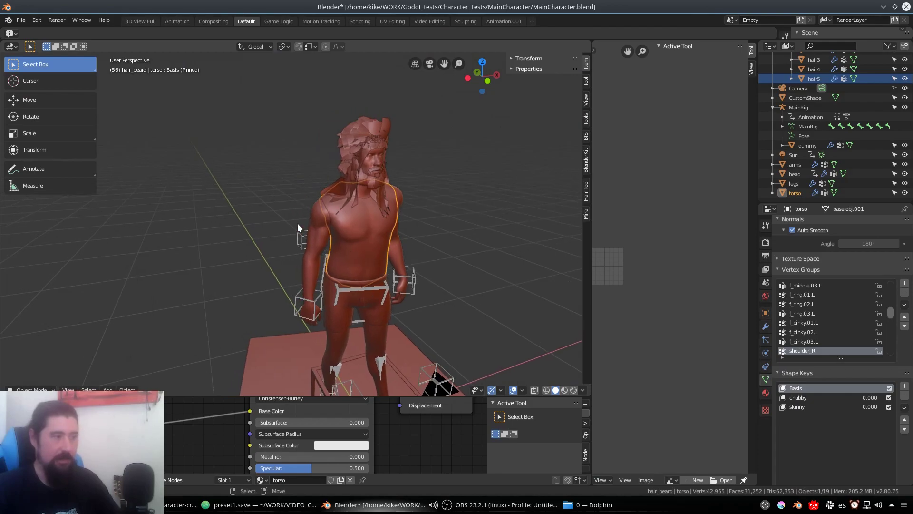
click(344, 222)
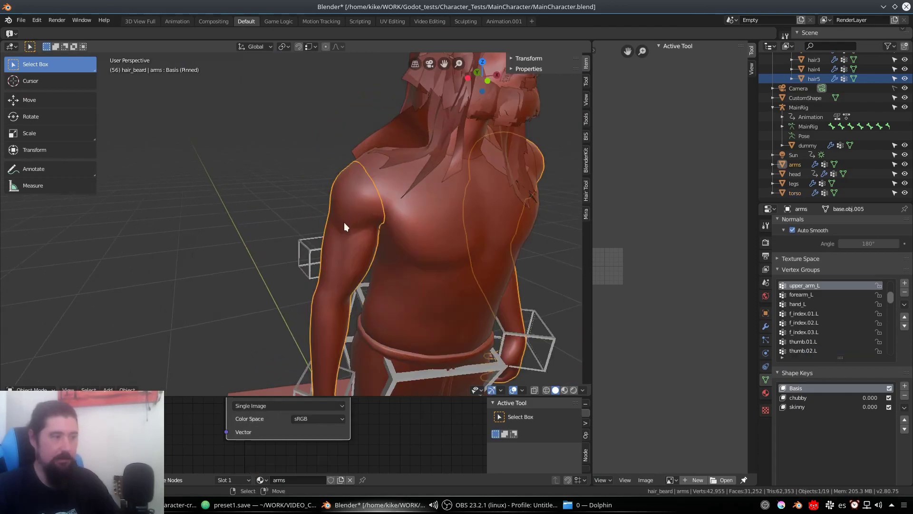
click(389, 192)
scroll(388, 198, up, 5)
mouse_move(388, 198)
middle_down()
mouse_move(370, 213)
mouse_move(375, 195)
middle_up()
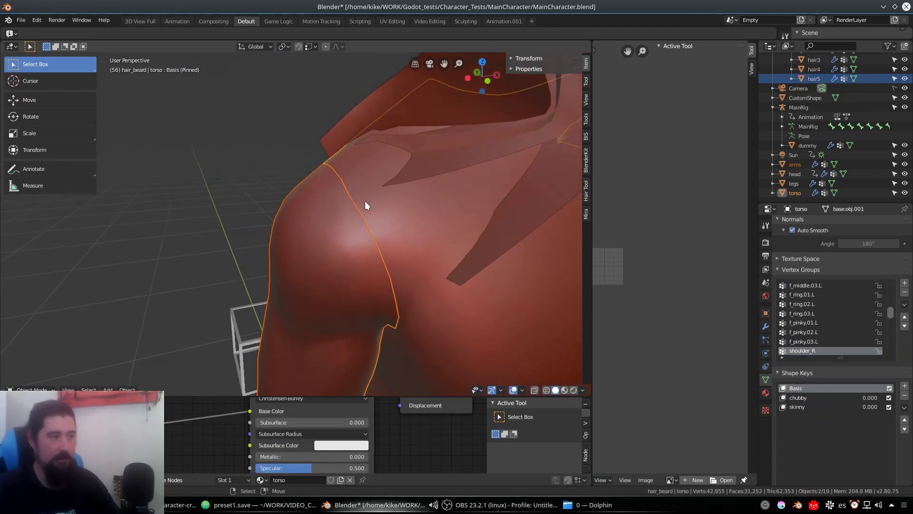
Enter Edit Mode on the arms and torso meshes and examine individual vertices and normals along the shoulder seam.
key(Tab)
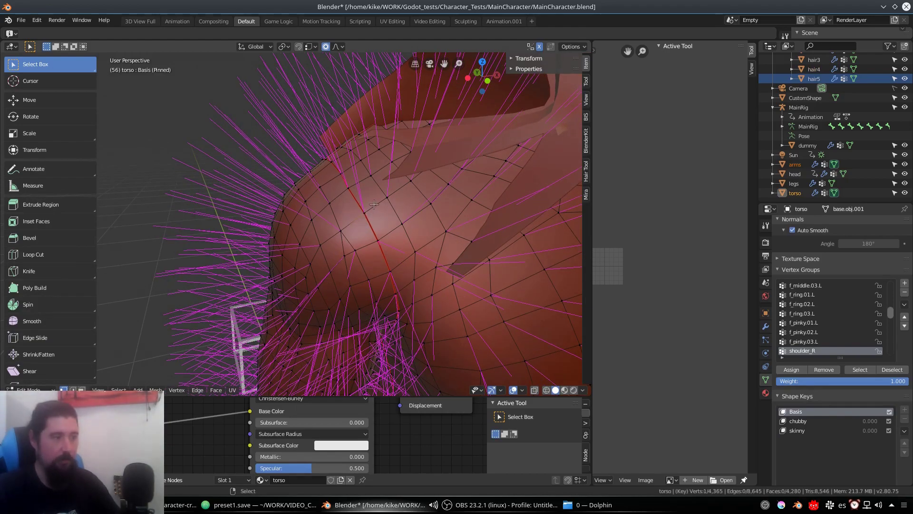
click(379, 201)
click(386, 196)
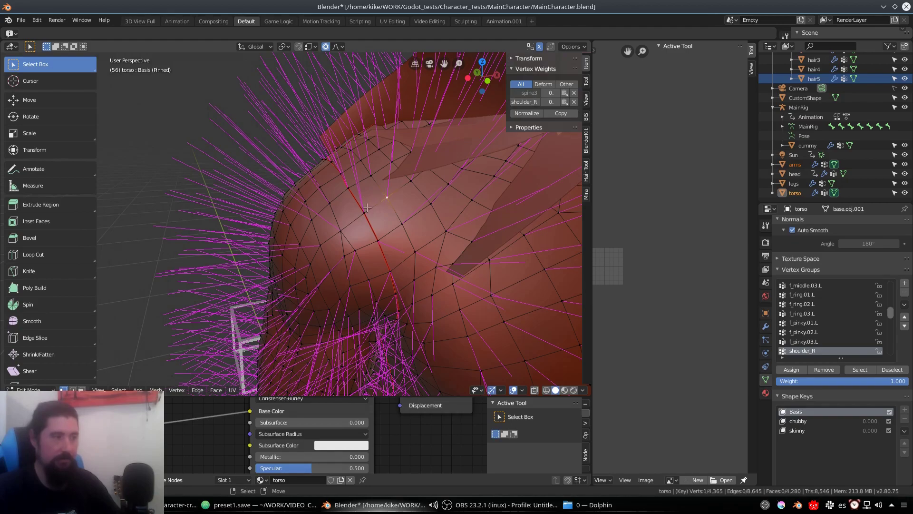
click(344, 227)
click(363, 215)
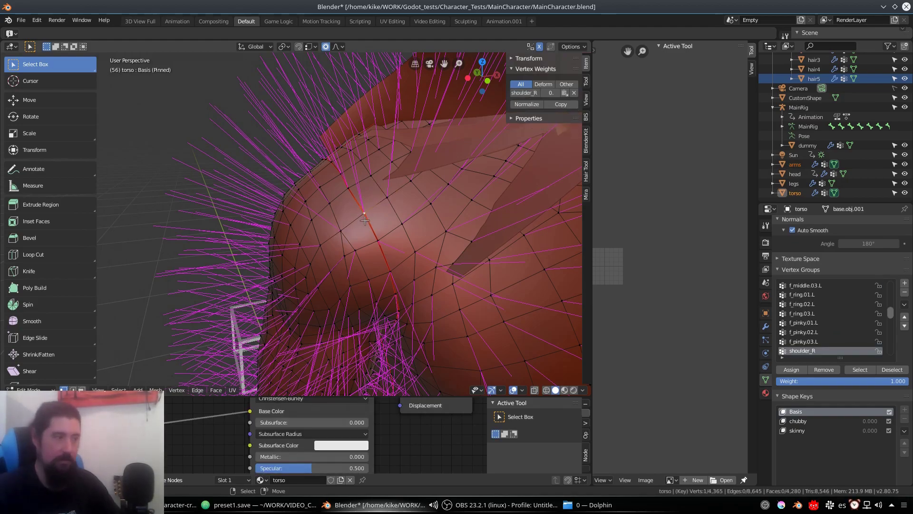
scroll(421, 204, down, 8)
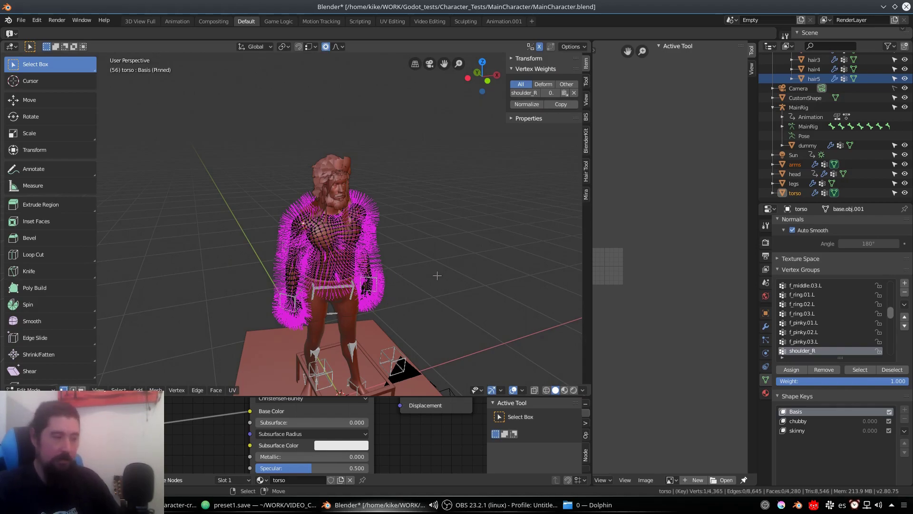
Switch to Godot, show the CharacterCreator scene, and examine the character's shoulder and chest where the arm and torso meshes meet.
key(alt+Tab)
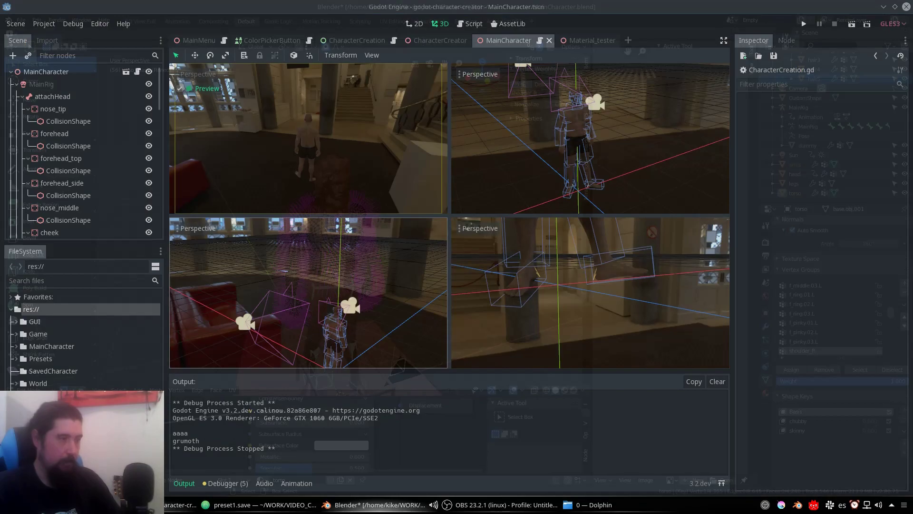
key(ctrl+shift+Tab)
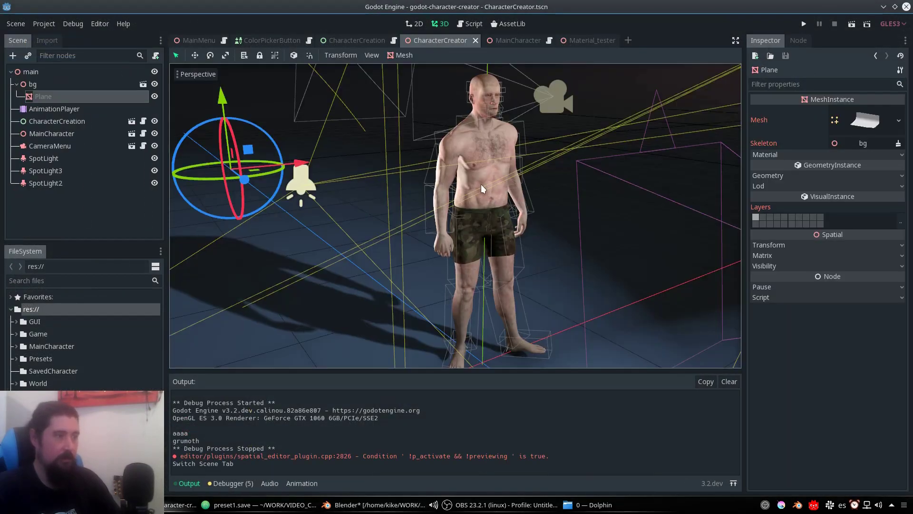
scroll(481, 189, up, 8)
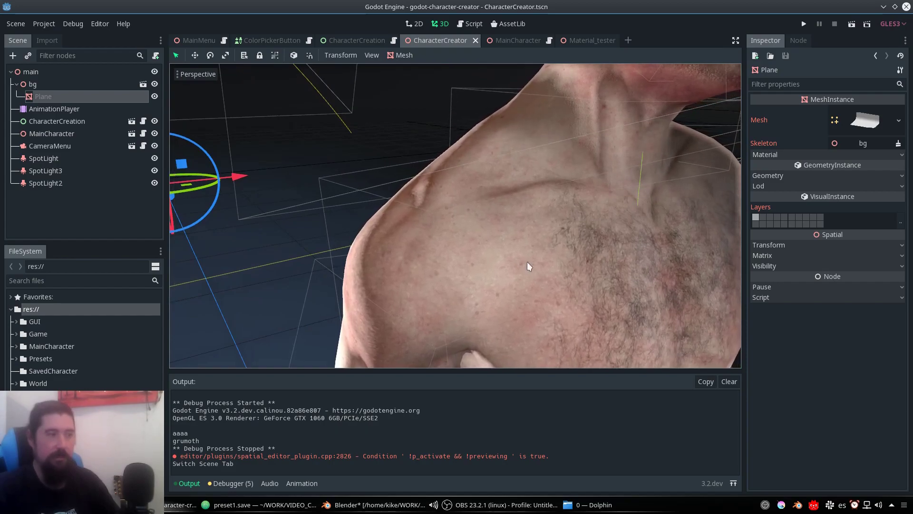
scroll(509, 184, down, 5)
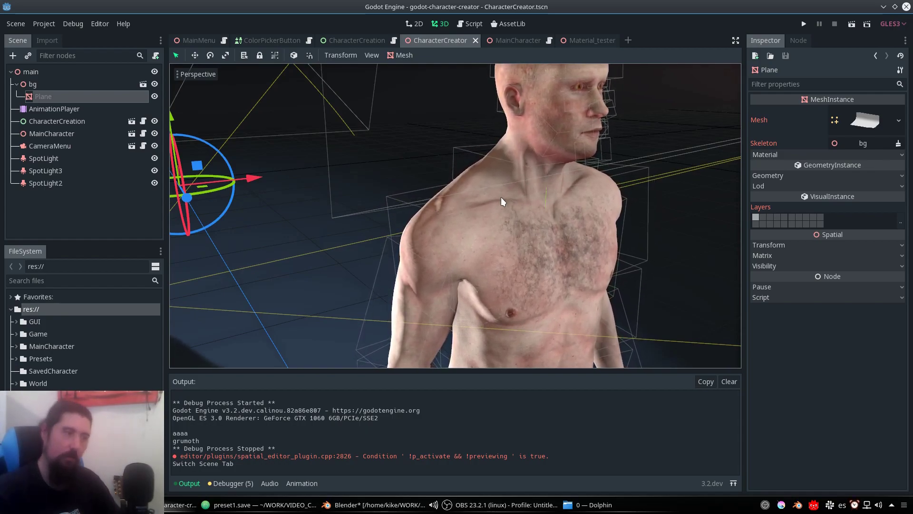
scroll(502, 202, down, 4)
scroll(502, 202, up, 4)
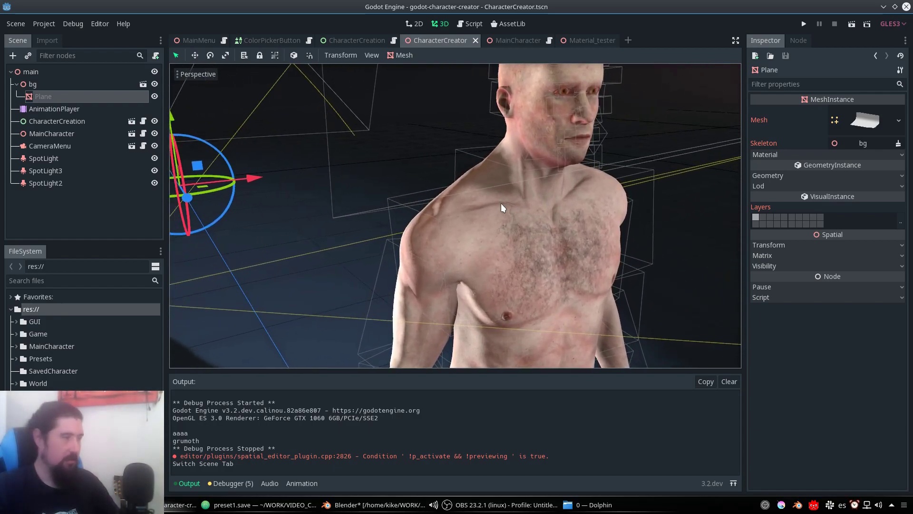
scroll(502, 206, down, 4)
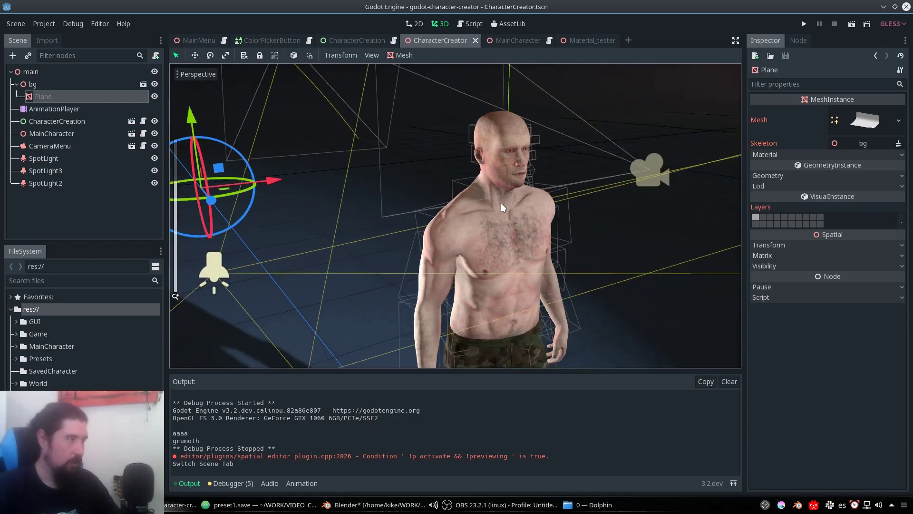
scroll(502, 207, down, 2)
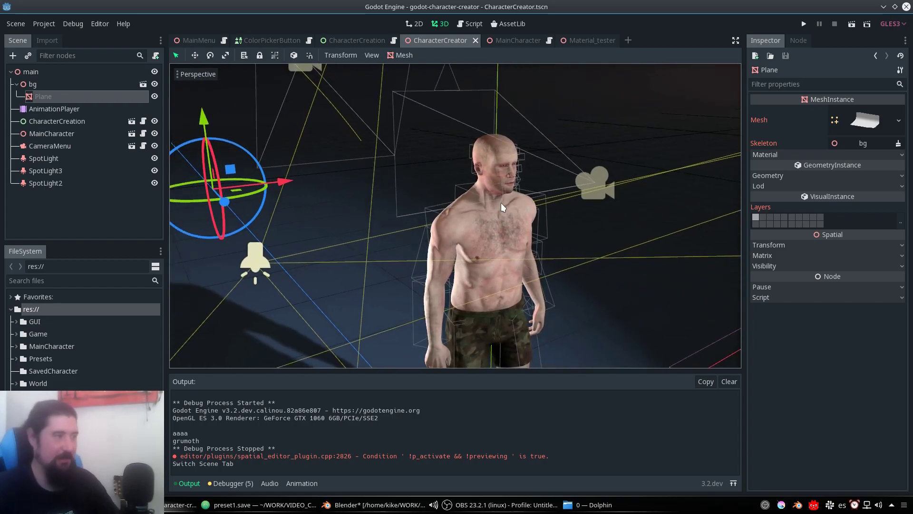